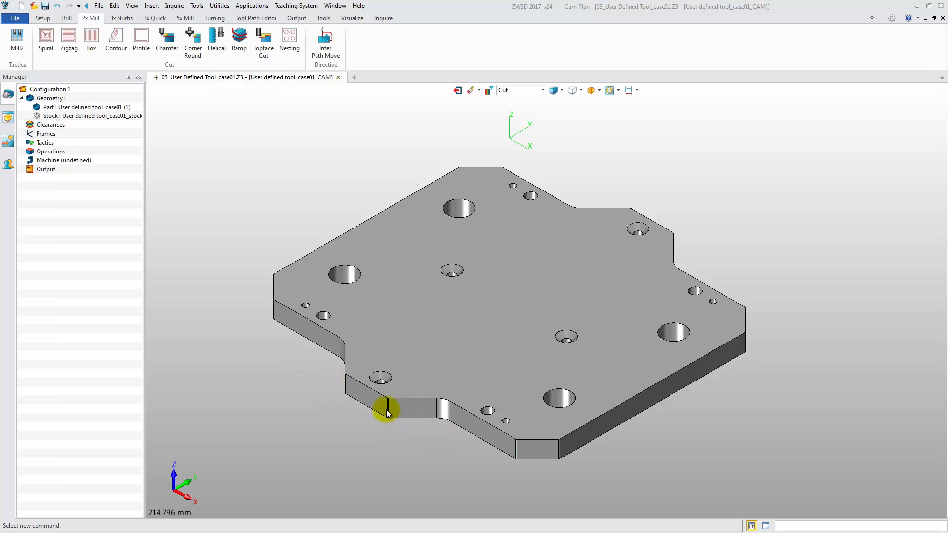
# Step: Start a profile cut and define profile 1 from the plate's entire bottom outer outline
pyautogui.click(138, 43)
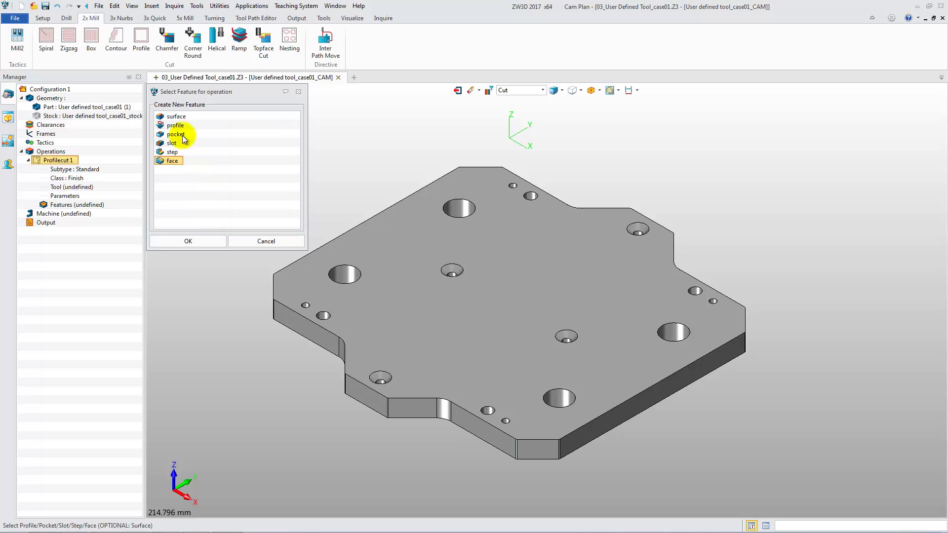
pyautogui.click(177, 126)
pyautogui.click(199, 239)
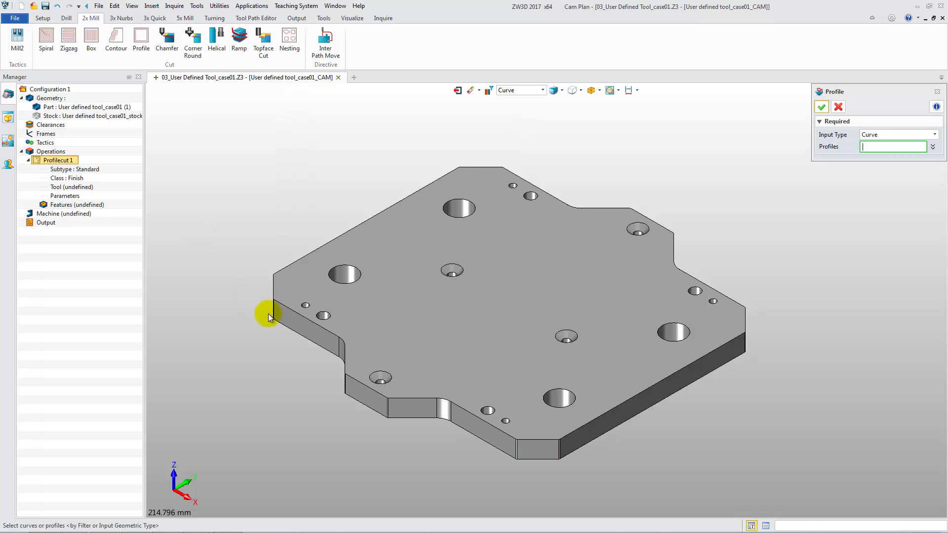
pyautogui.click(281, 326)
pyautogui.middleClick(241, 212)
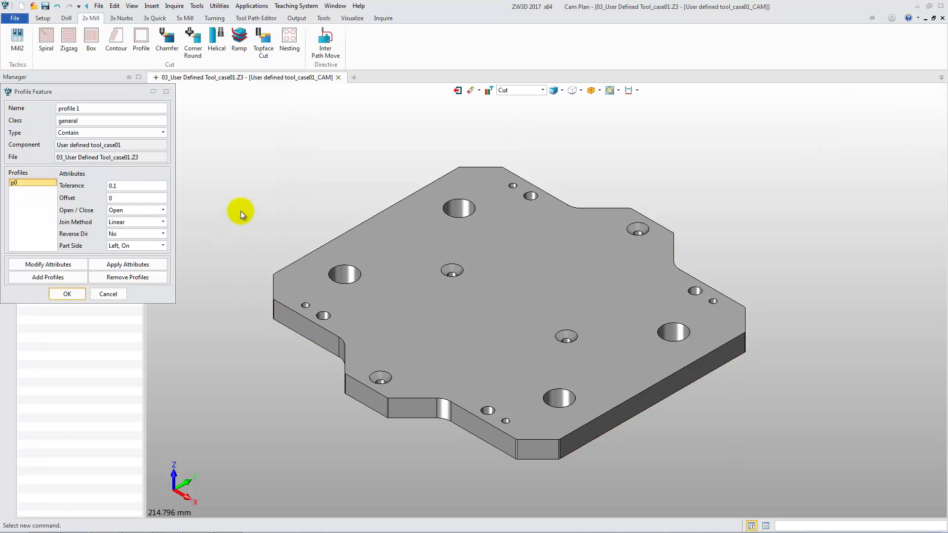
# Step: Confirm the profile feature, make the tool User Define, and add a 10 mm line at 0°
pyautogui.click(66, 294)
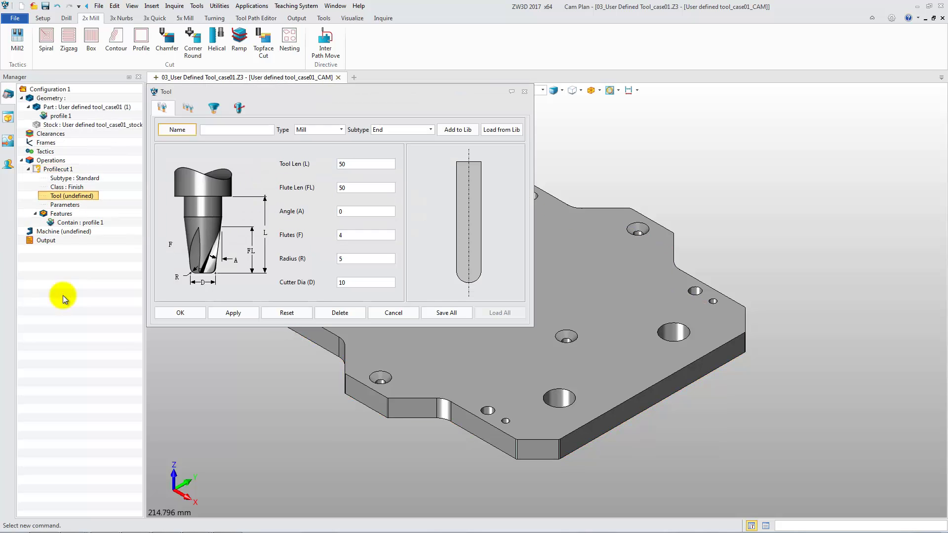
pyautogui.click(406, 130)
pyautogui.click(409, 203)
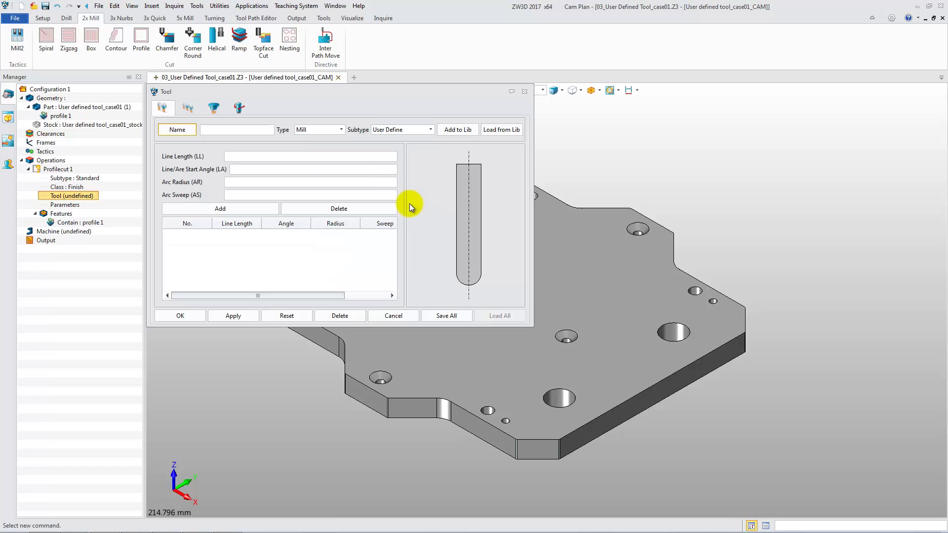
pyautogui.click(293, 157)
pyautogui.write('10')
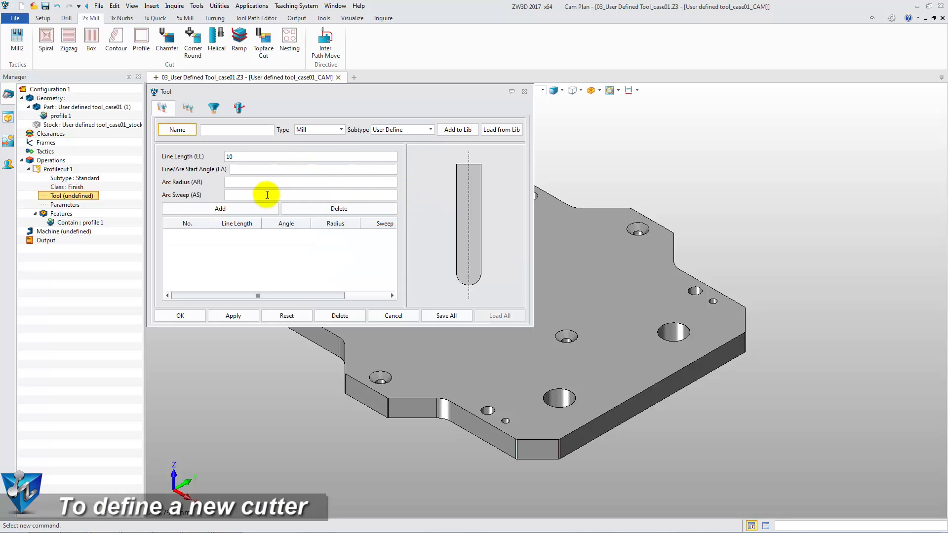
pyautogui.click(256, 210)
# Step: Add an 8 mm line at 135° and a 50 mm line at 90°, saving the cutter as Tool 1
pyautogui.doubleClick(254, 159)
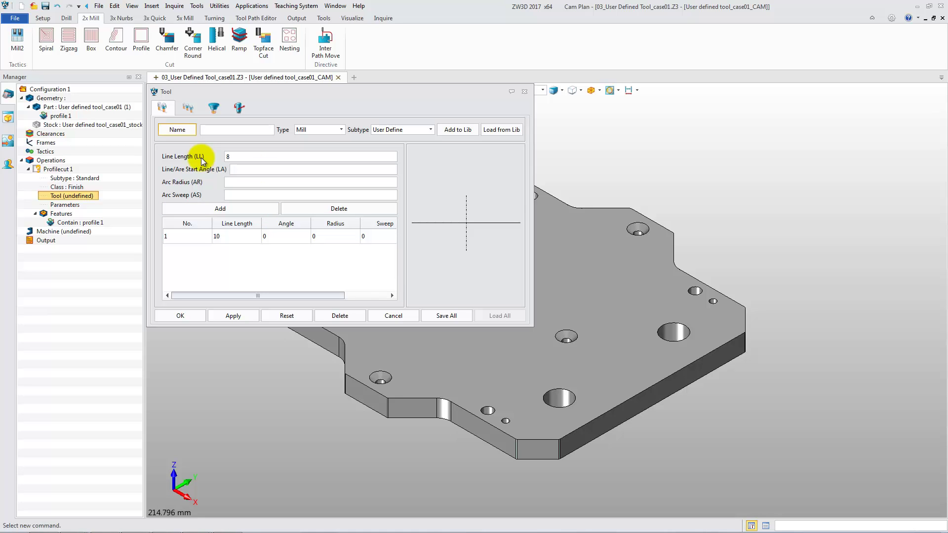
pyautogui.click(238, 171)
pyautogui.write('135')
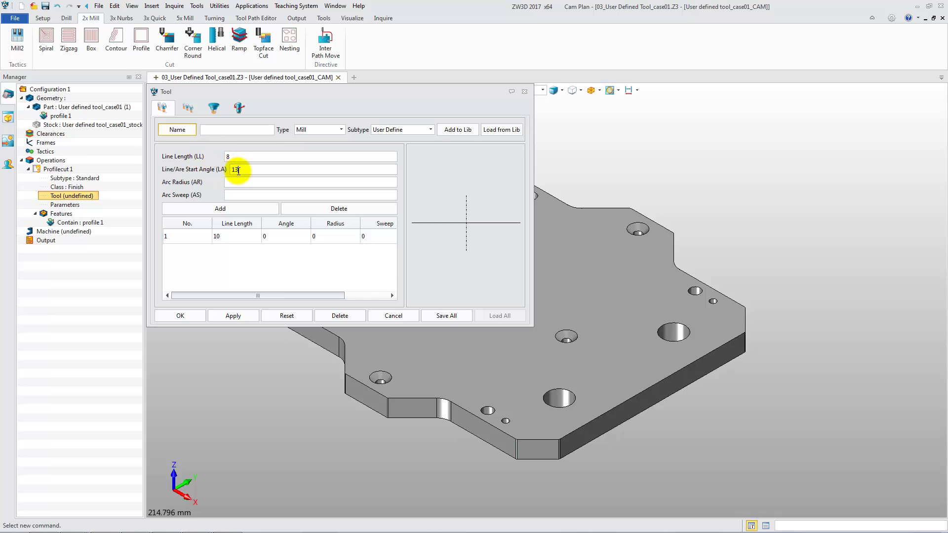
pyautogui.click(236, 209)
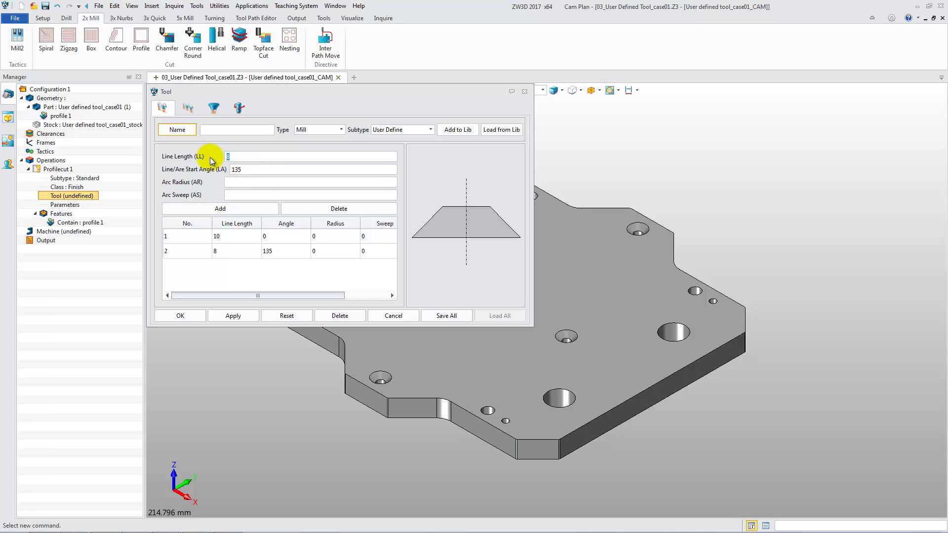
pyautogui.doubleClick(237, 170)
pyautogui.click(224, 207)
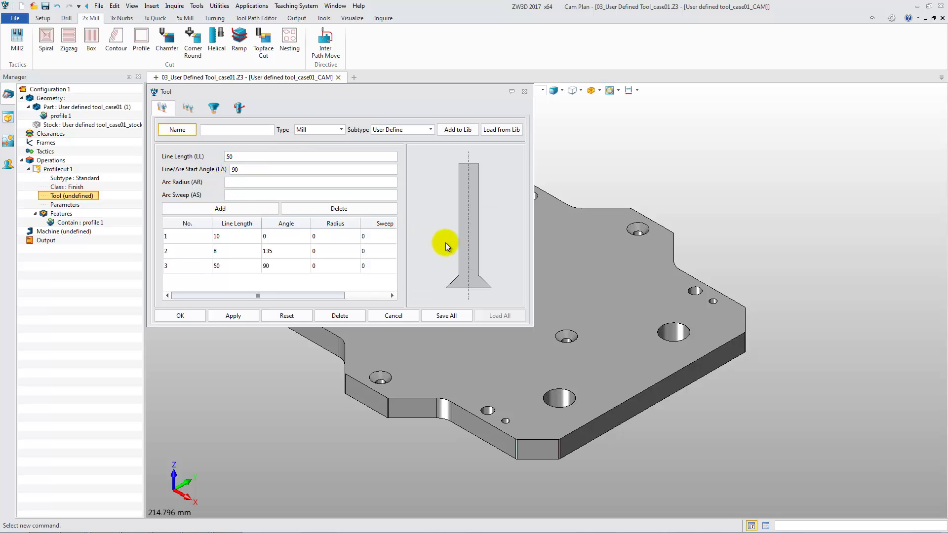
pyautogui.click(191, 316)
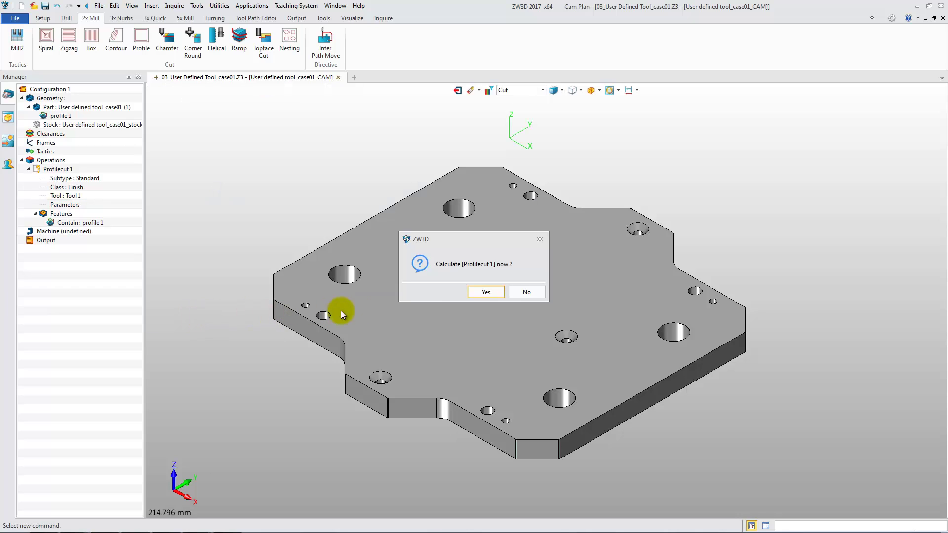
# Step: Skip calculation and set both side and bottom thickness to -3
pyautogui.click(528, 293)
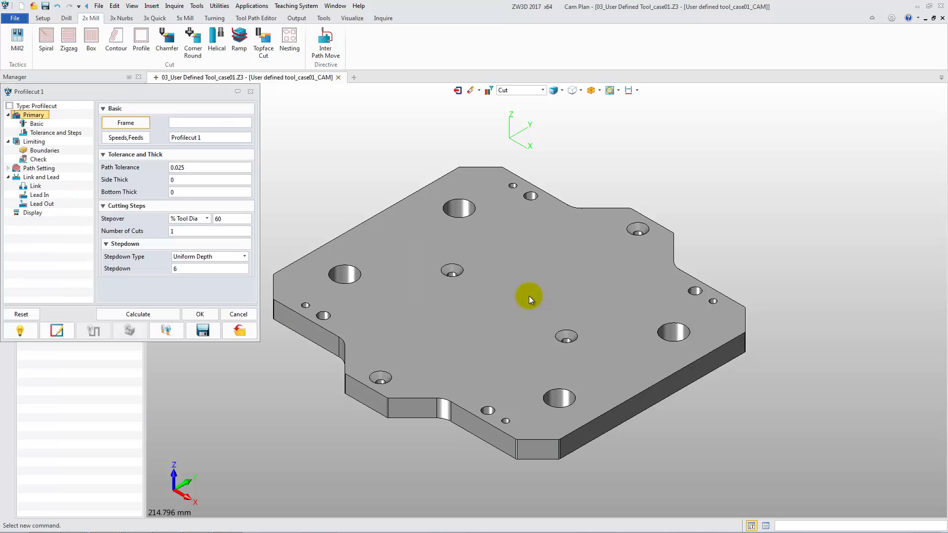
pyautogui.click(207, 180)
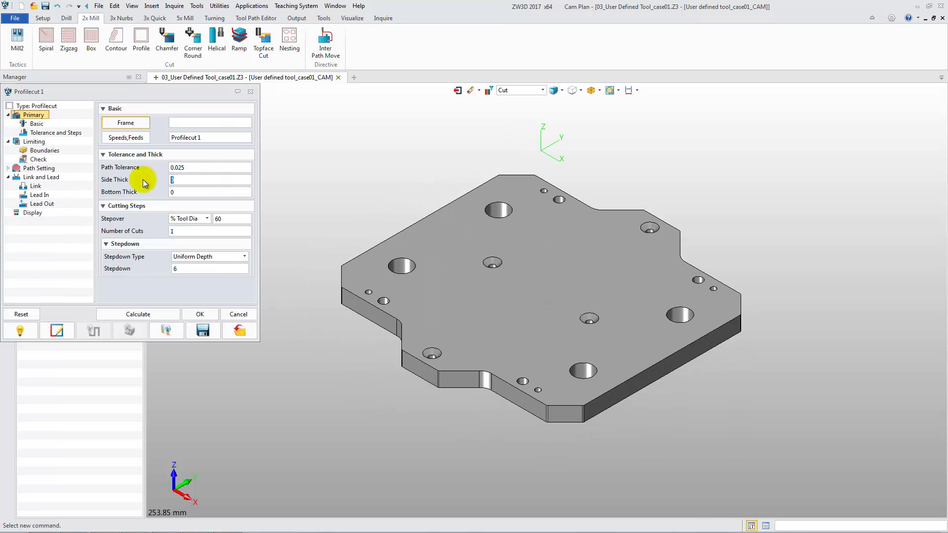
pyautogui.write('-3')
pyautogui.click(176, 191)
pyautogui.write('-3')
# Step: Set the profile side to Right and calculate the toolpath around the plate
pyautogui.click(45, 168)
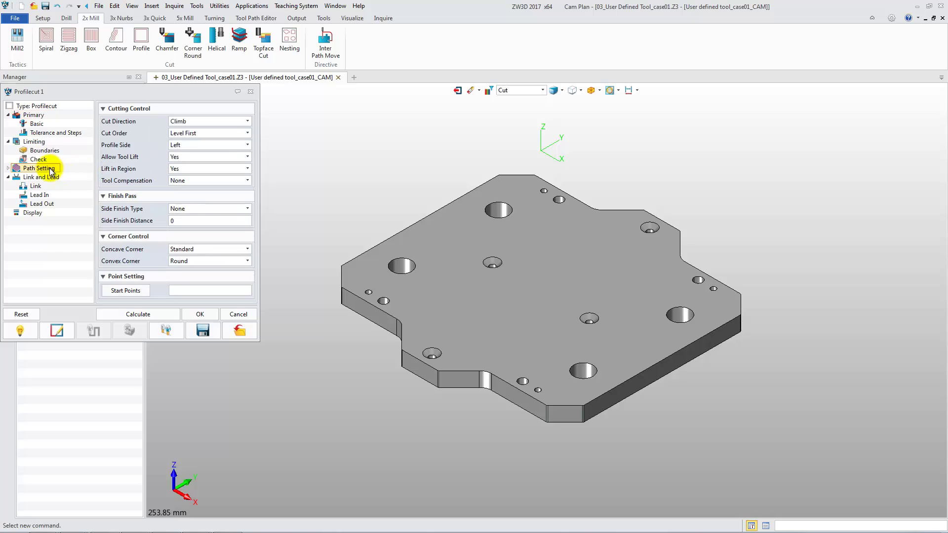
pyautogui.click(185, 145)
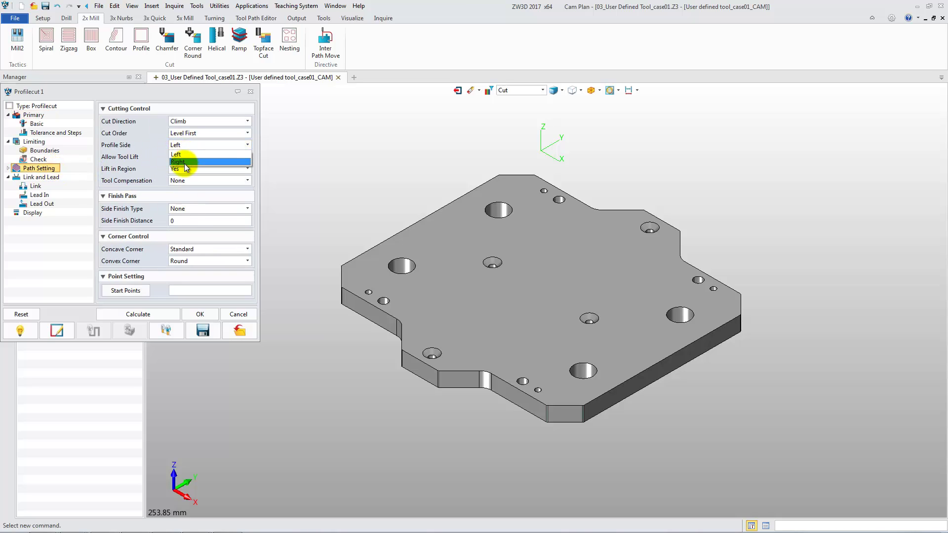
pyautogui.click(186, 164)
pyautogui.click(151, 313)
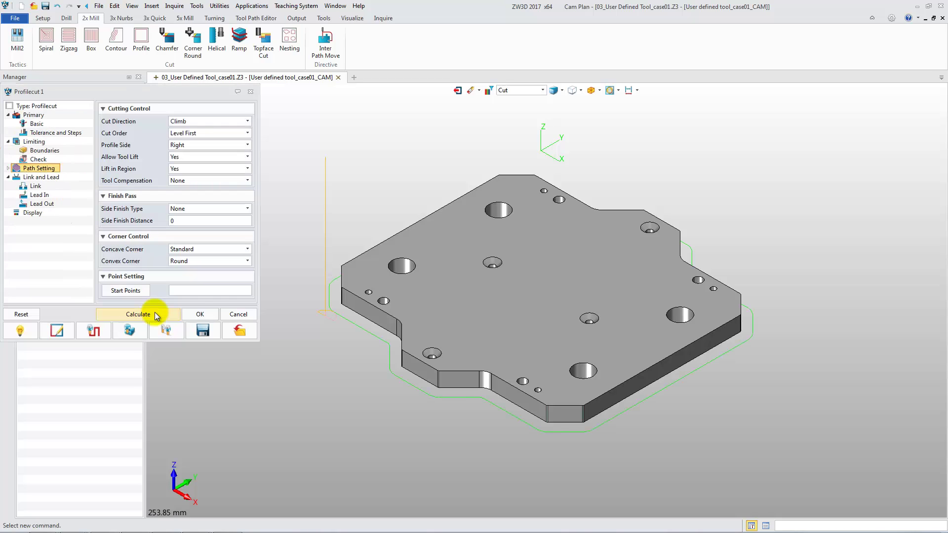
pyautogui.moveTo(514, 395)
pyautogui.mouseDown(button='middle')
pyautogui.moveTo(501, 274)
pyautogui.moveTo(489, 365)
pyautogui.mouseUp(button='middle')
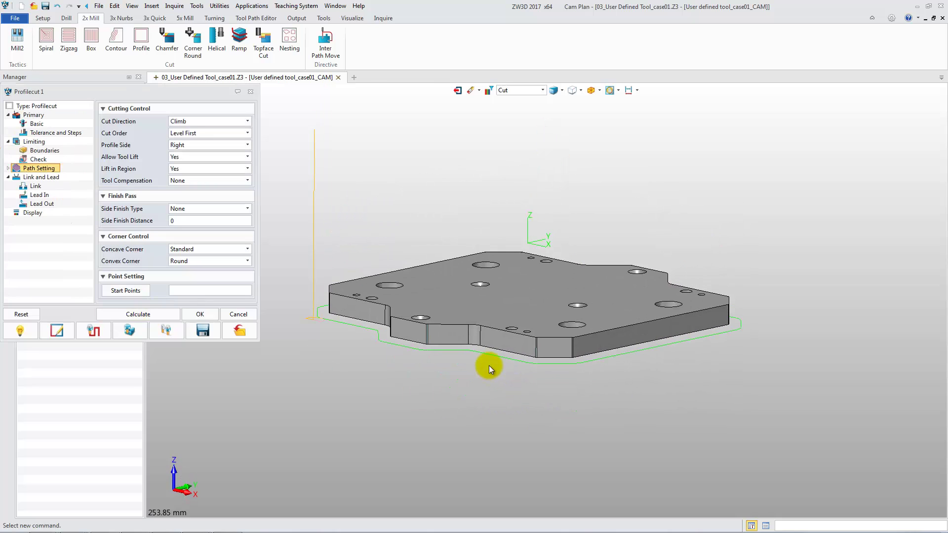
pyautogui.click(105, 330)
# Step: Move the custom tool to a picked point on the profile toolpath, then exit Toolpath Verify
pyautogui.click(75, 231)
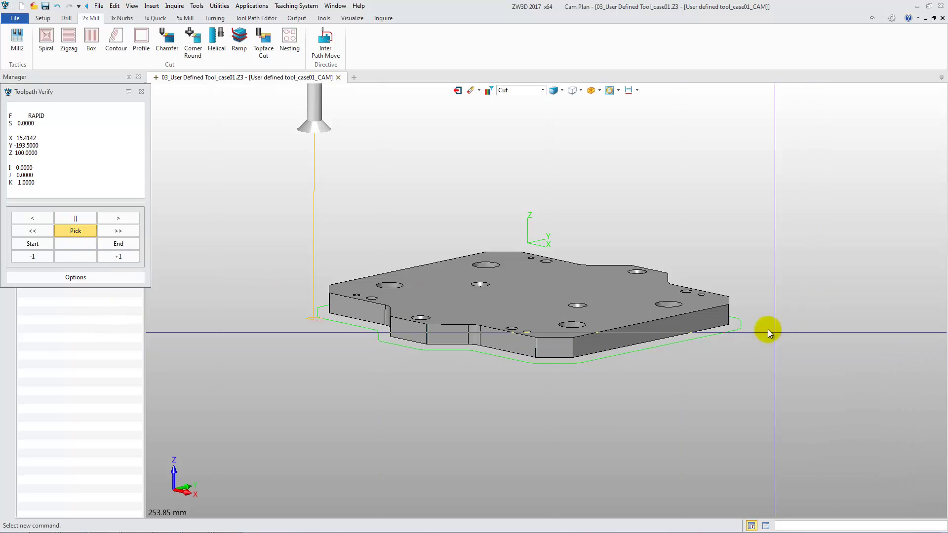
pyautogui.click(742, 330)
pyautogui.scroll(5, 735, 328)
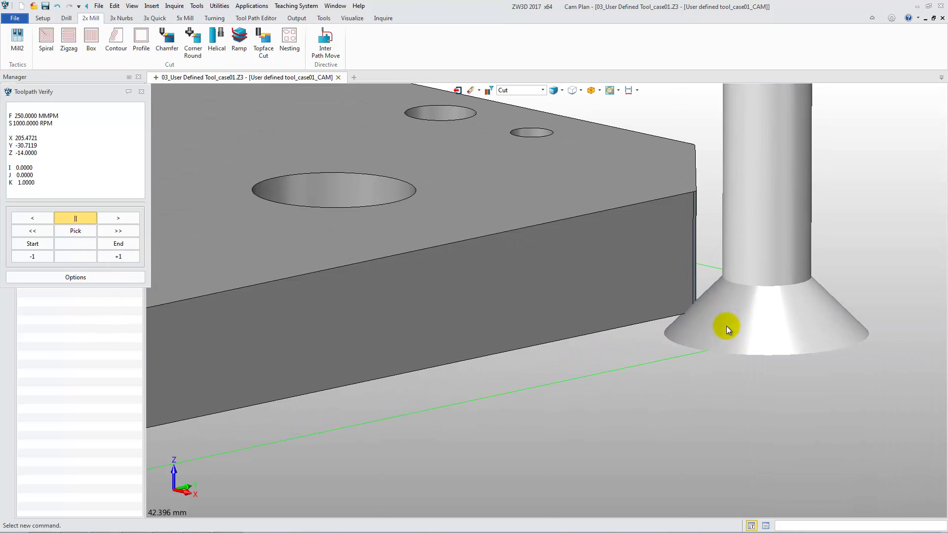
pyautogui.scroll(-6, 741, 319)
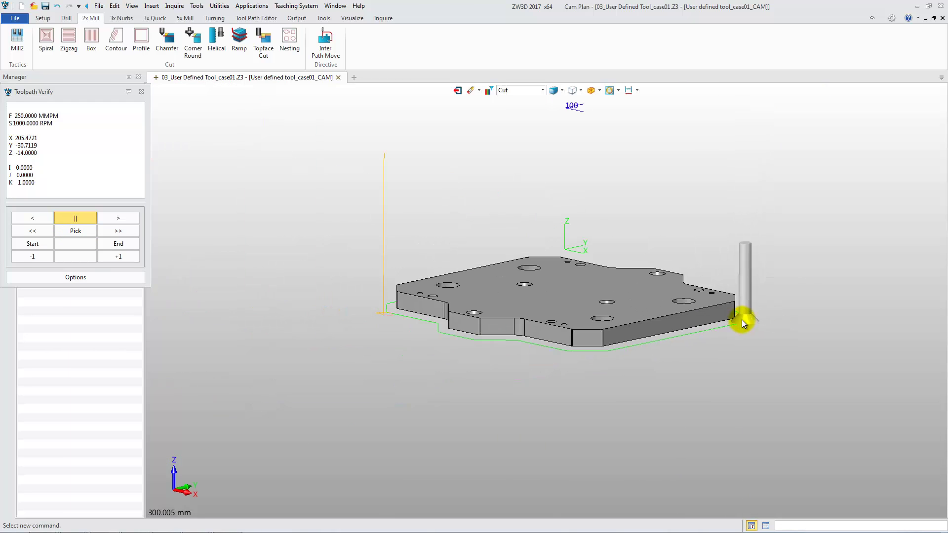
pyautogui.click(142, 93)
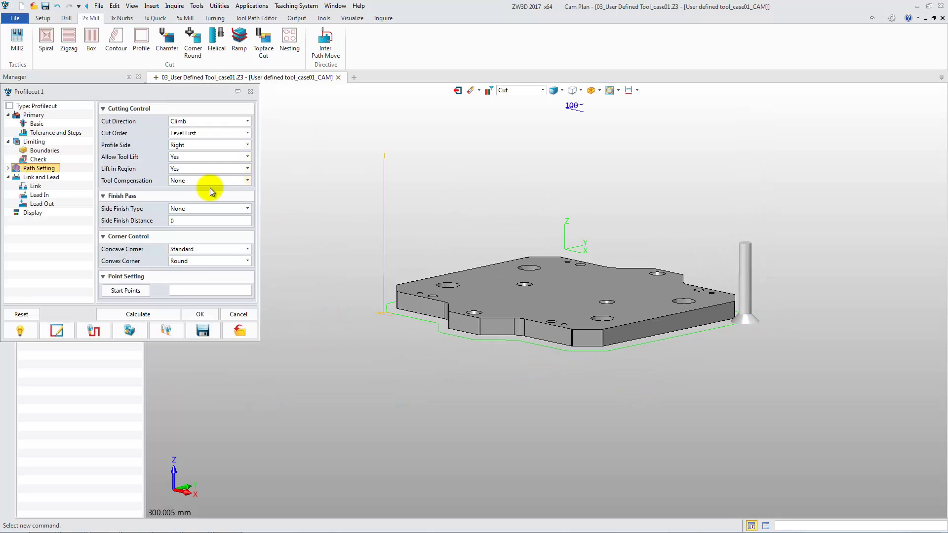
# Step: Run a Solid Verify of the profile cut with reduced motion delay, then close it
pyautogui.click(129, 330)
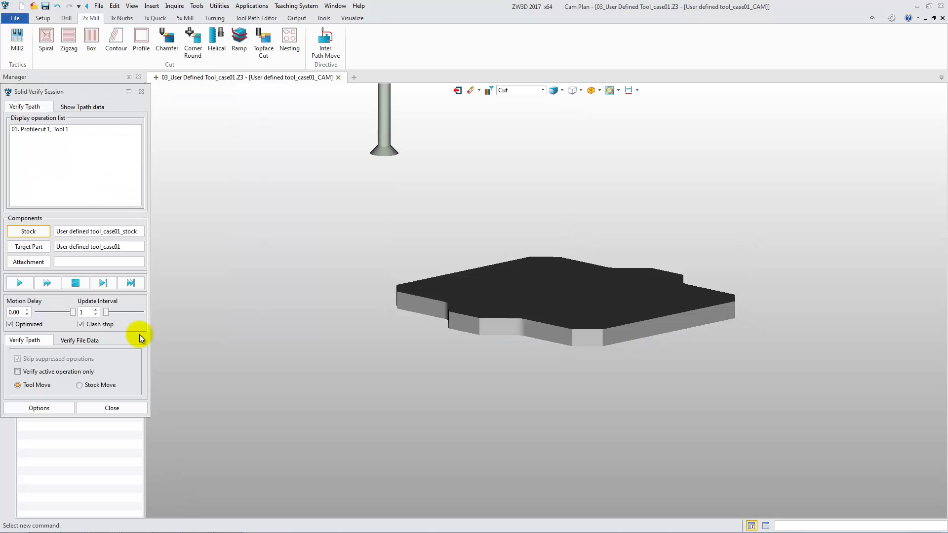
pyautogui.moveTo(75, 313); pyautogui.dragTo(53, 312)
pyautogui.click(28, 283)
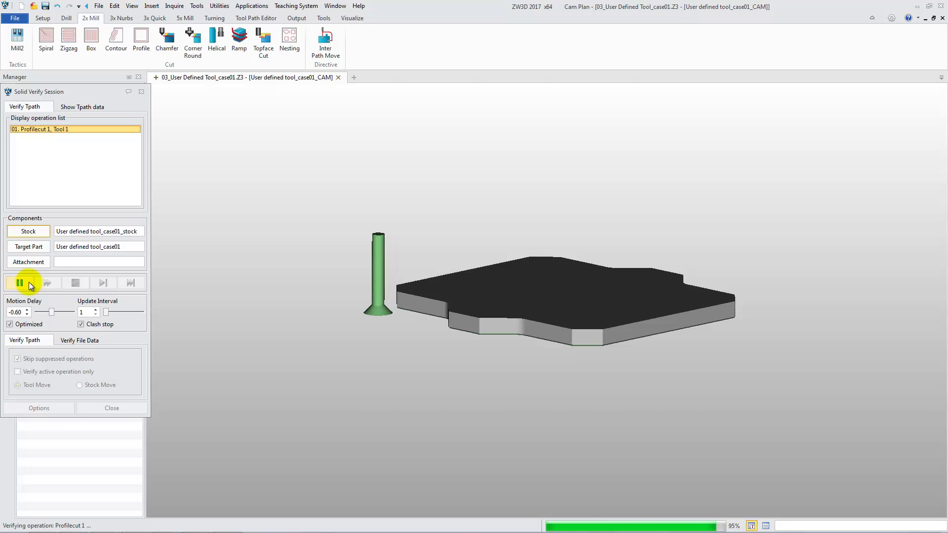
pyautogui.click(140, 92)
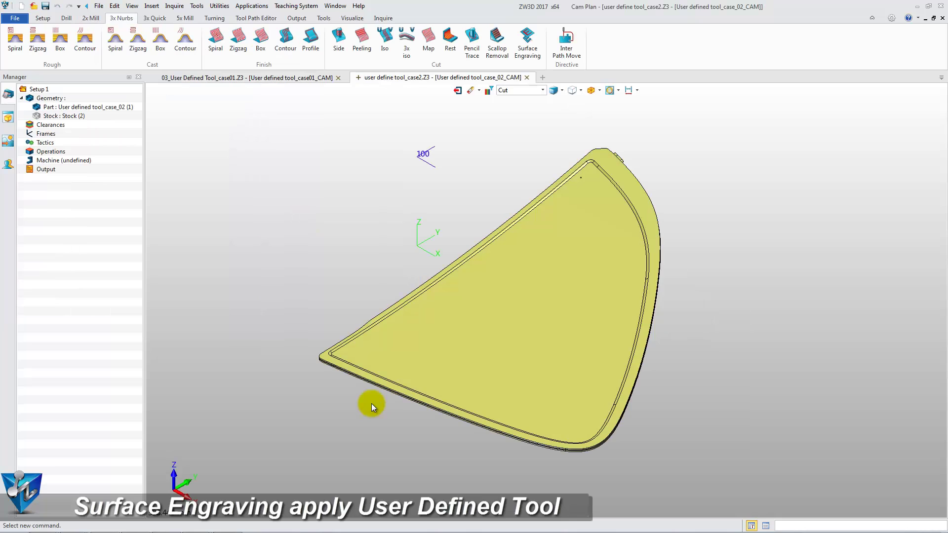
# Step: View user define tool_case2's curved part from the front, zooming and panning along its edge groove
pyautogui.hotkey('ctrl', '1')
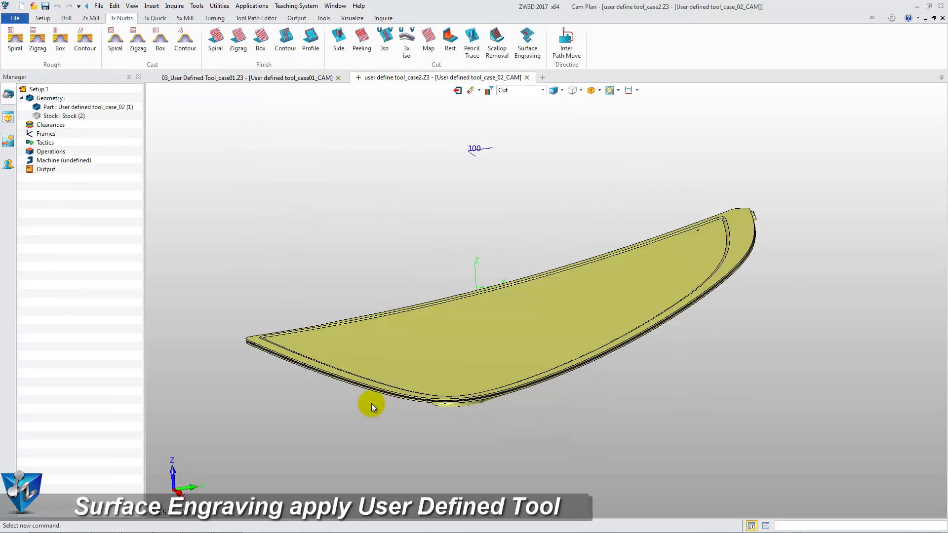
pyautogui.scroll(5, 188, 325)
pyautogui.scroll(3, 217, 324)
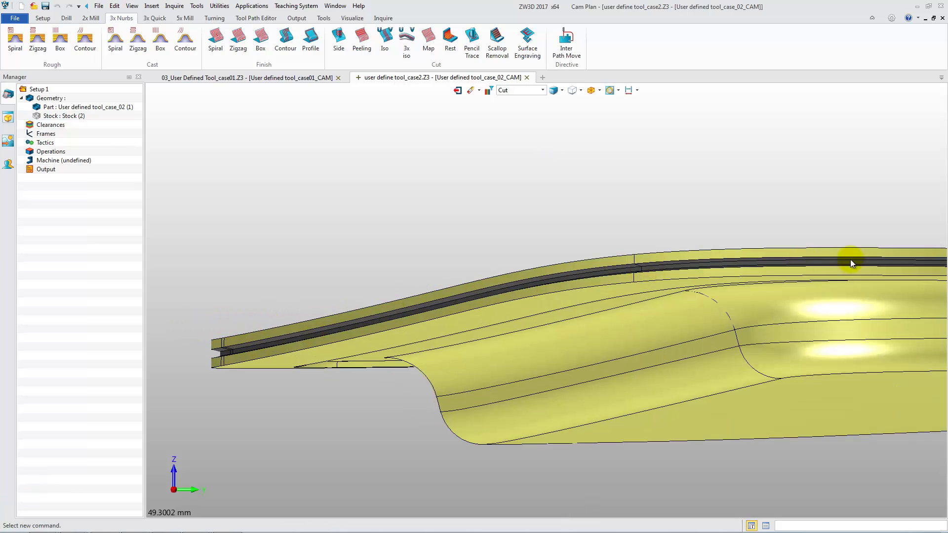
pyautogui.moveTo(850, 260); pyautogui.dragTo(420, 316, button='middle')
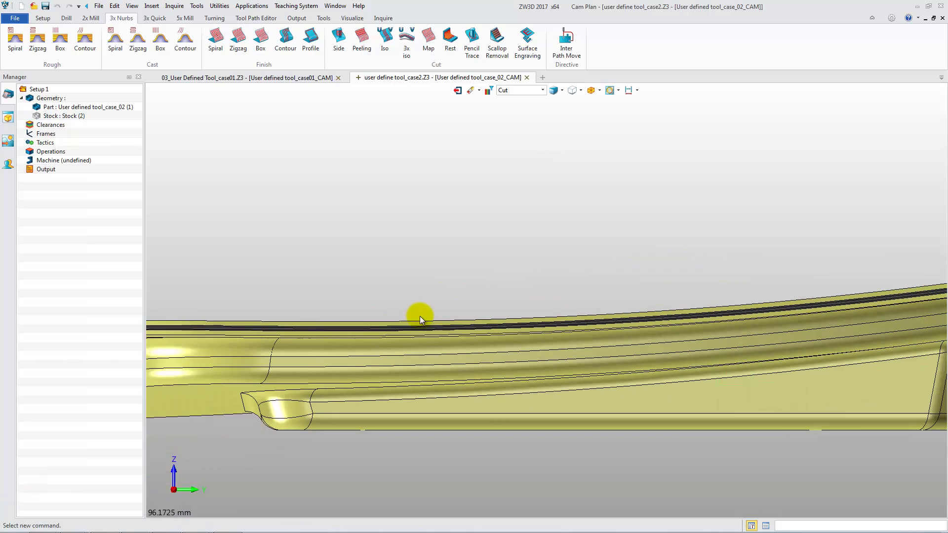
pyautogui.scroll(-6, 420, 316)
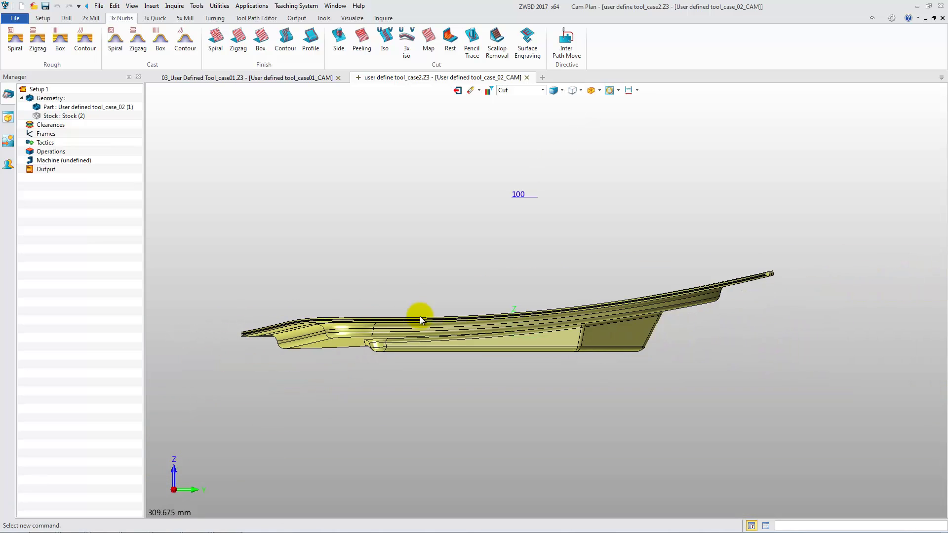
# Step: Add a Surface Engrave operation with a new profile feature of the 7 edge curves
pyautogui.click(528, 52)
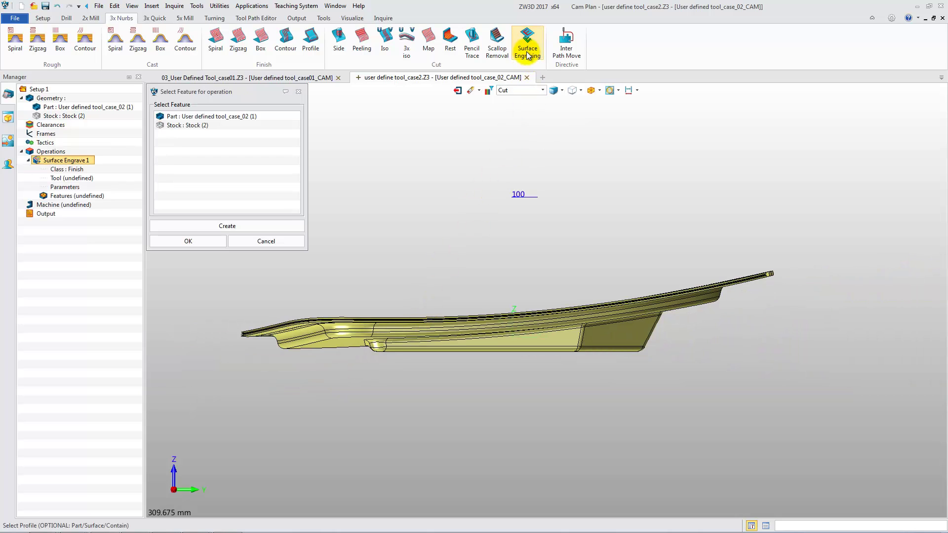
pyautogui.click(276, 225)
pyautogui.click(207, 242)
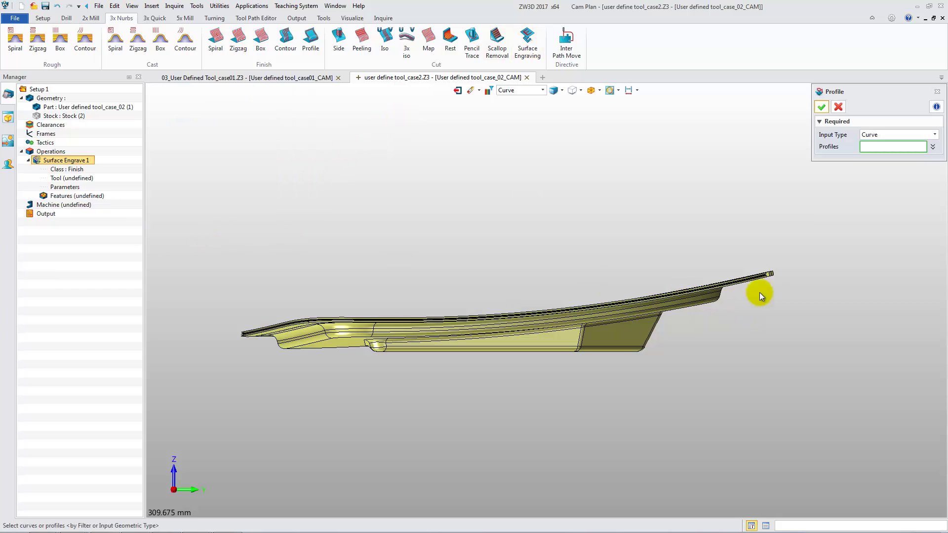
pyautogui.scroll(6, 759, 292)
pyautogui.click(733, 264)
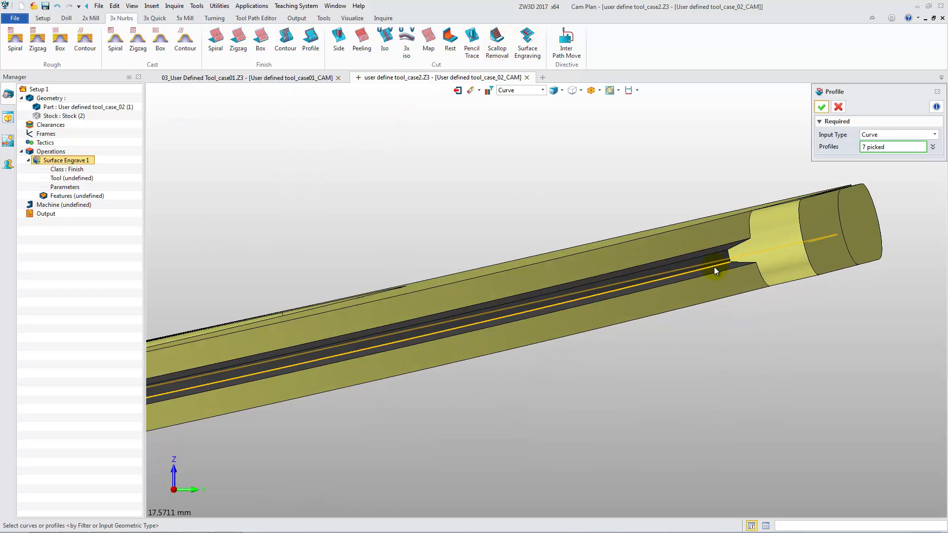
pyautogui.scroll(-8, 724, 270)
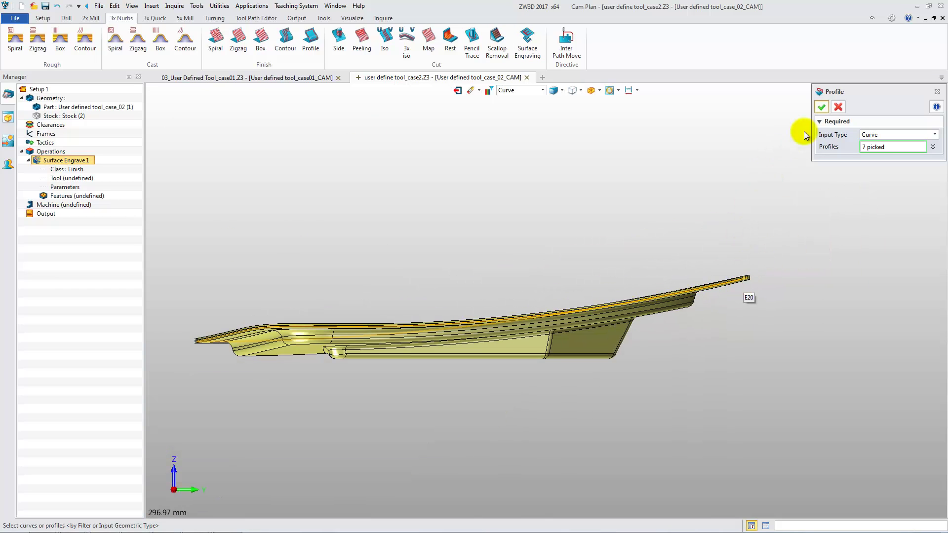
pyautogui.click(822, 107)
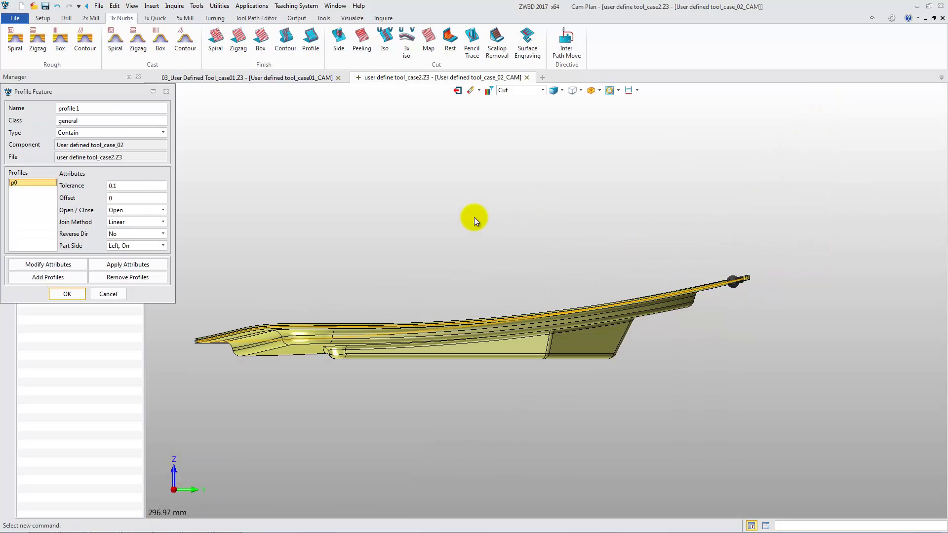
# Step: Set the profile type to Part, assign tool User 01, and skip calculating
pyautogui.click(66, 132)
pyautogui.click(70, 141)
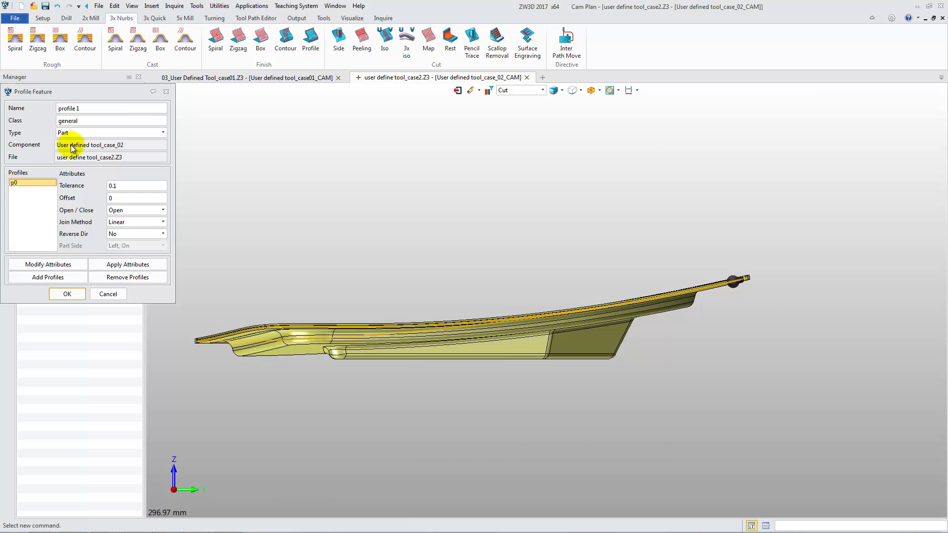
pyautogui.click(66, 293)
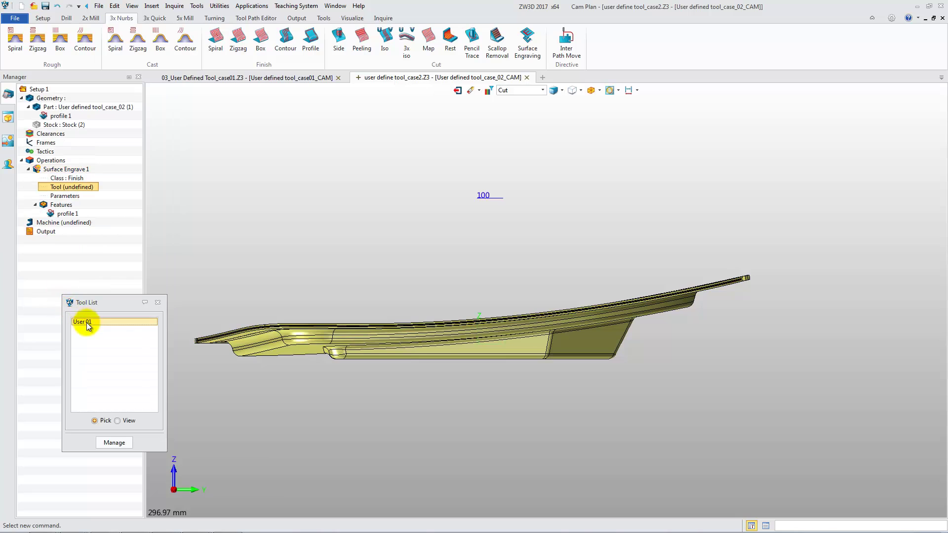
pyautogui.doubleClick(84, 322)
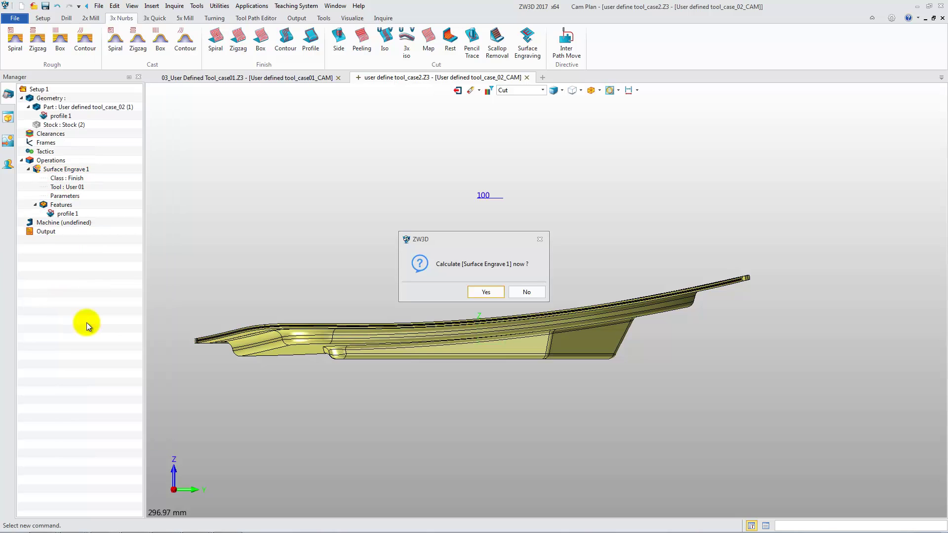
pyautogui.click(529, 292)
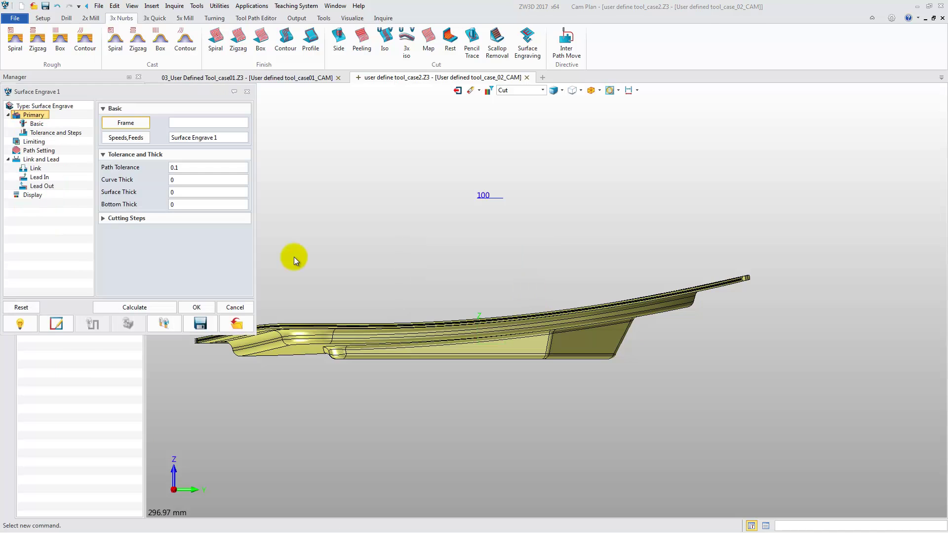
# Step: Set Bottom Thick to -0.29 and the tool side to Left
pyautogui.click(195, 204)
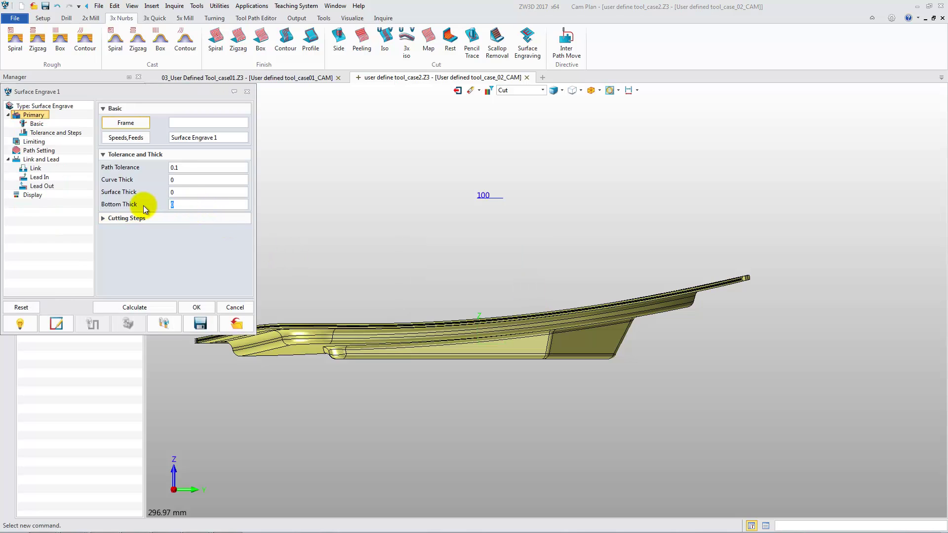
pyautogui.write('-0.29')
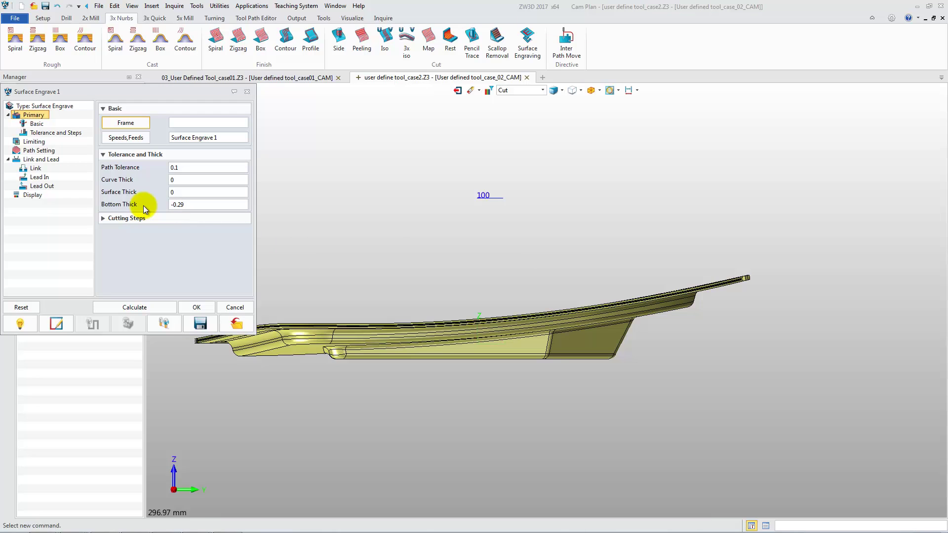
pyautogui.click(47, 150)
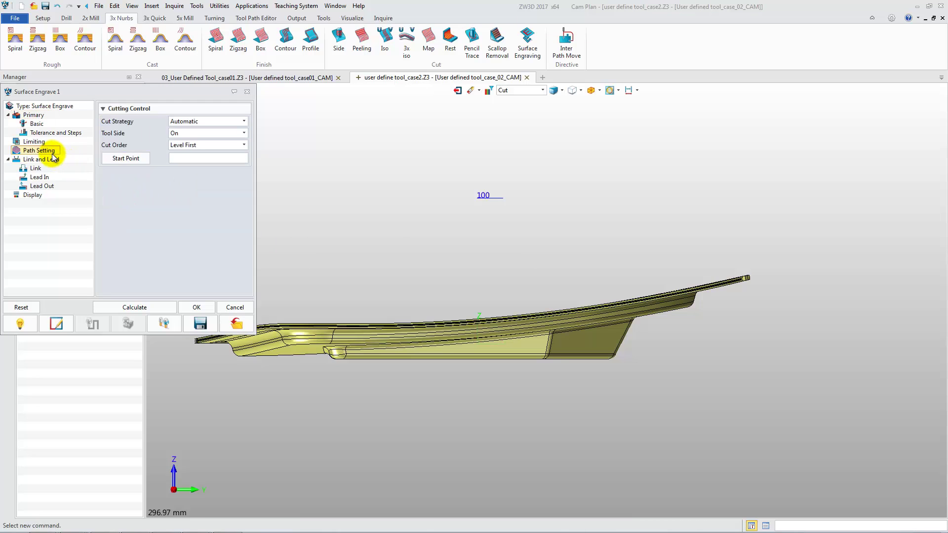
pyautogui.click(208, 133)
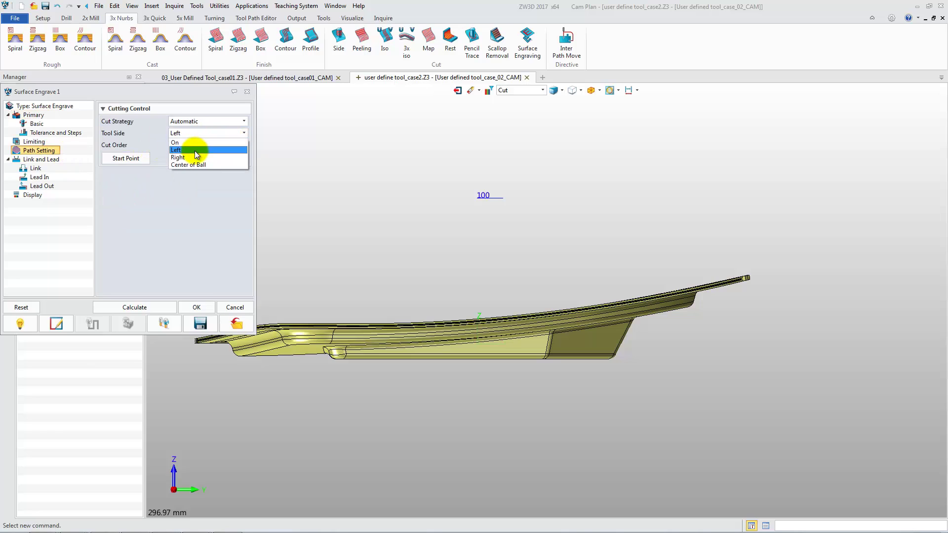
pyautogui.click(195, 151)
# Step: Make both lead-in and lead-out Horizontal and calculate the engraving toolpath
pyautogui.click(59, 162)
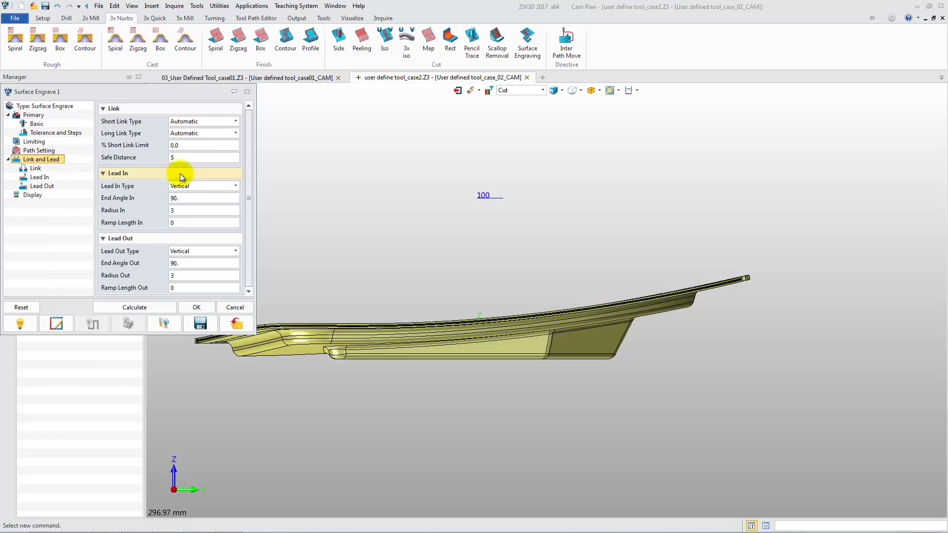
pyautogui.click(185, 185)
pyautogui.click(186, 203)
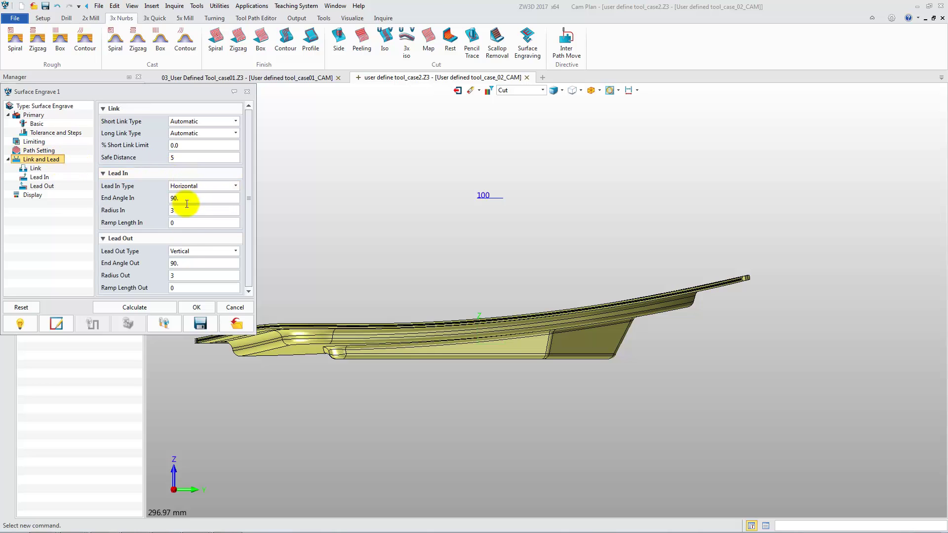
pyautogui.click(186, 251)
pyautogui.click(187, 263)
pyautogui.click(134, 307)
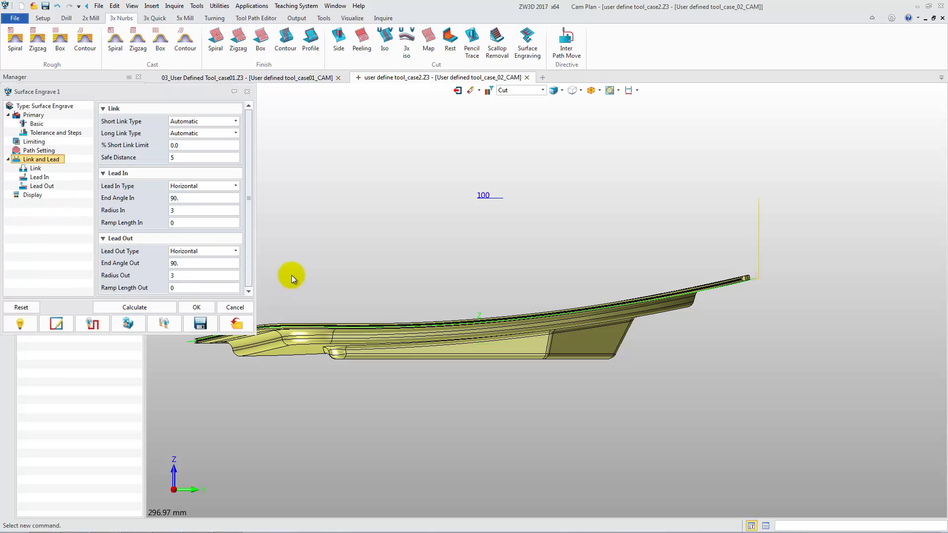
# Step: Orbit, pan and zoom to check the green engraving toolpath, then launch Solid Verify
pyautogui.moveTo(353, 303); pyautogui.dragTo(334, 315, button='middle')
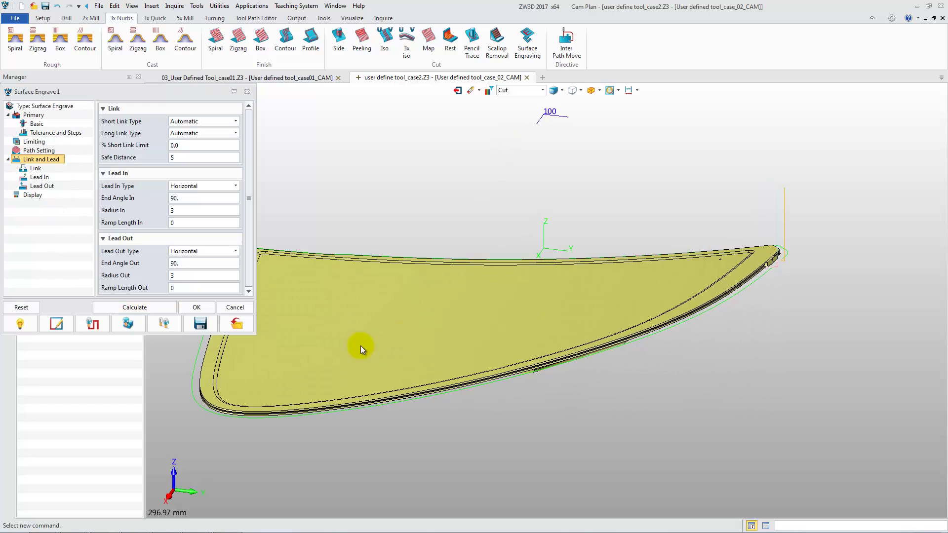
pyautogui.moveTo(360, 345); pyautogui.dragTo(514, 276, button='middle')
pyautogui.scroll(5, 402, 328)
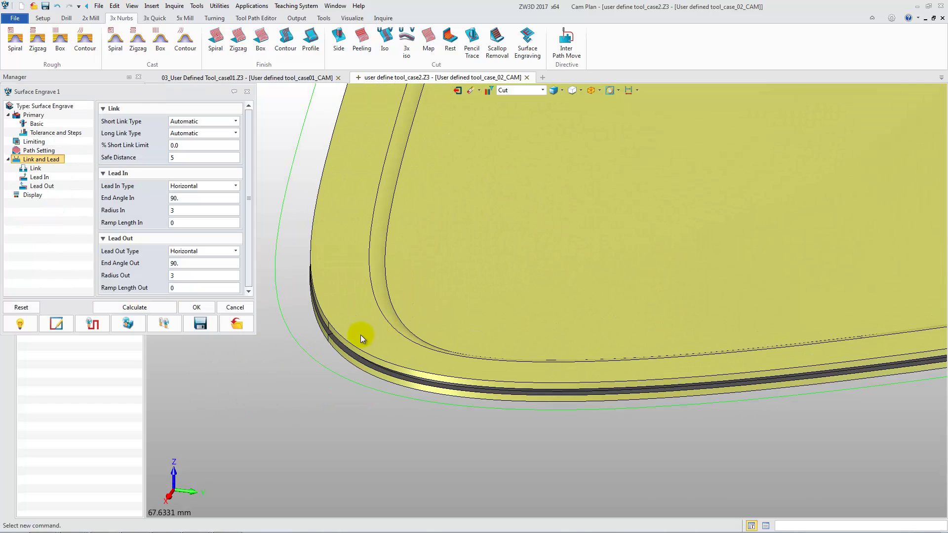
pyautogui.scroll(-6, 360, 334)
pyautogui.scroll(5, 605, 281)
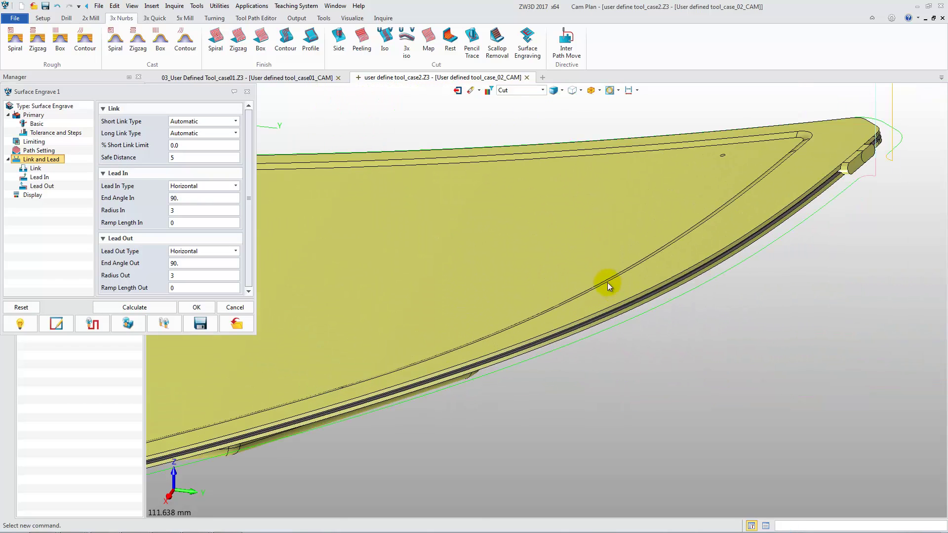
pyautogui.scroll(-9, 665, 270)
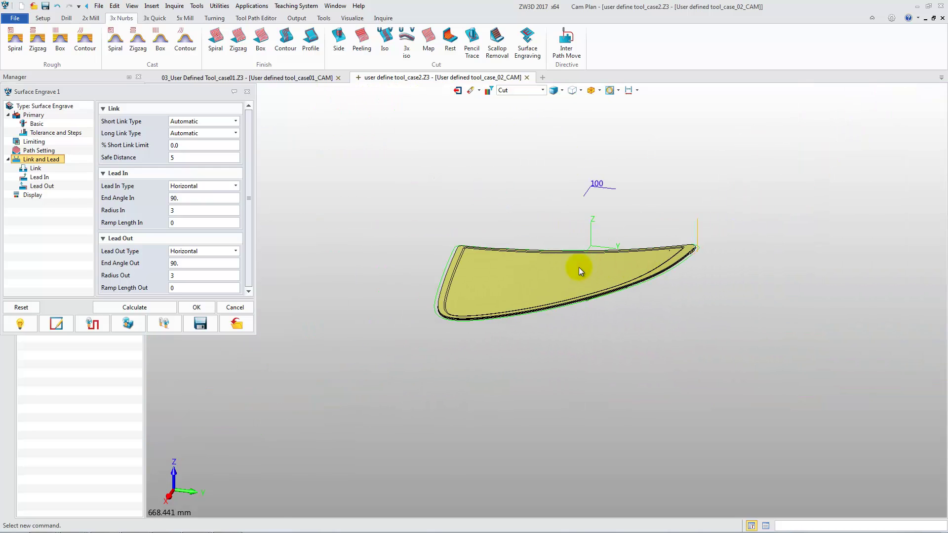
pyautogui.click(127, 324)
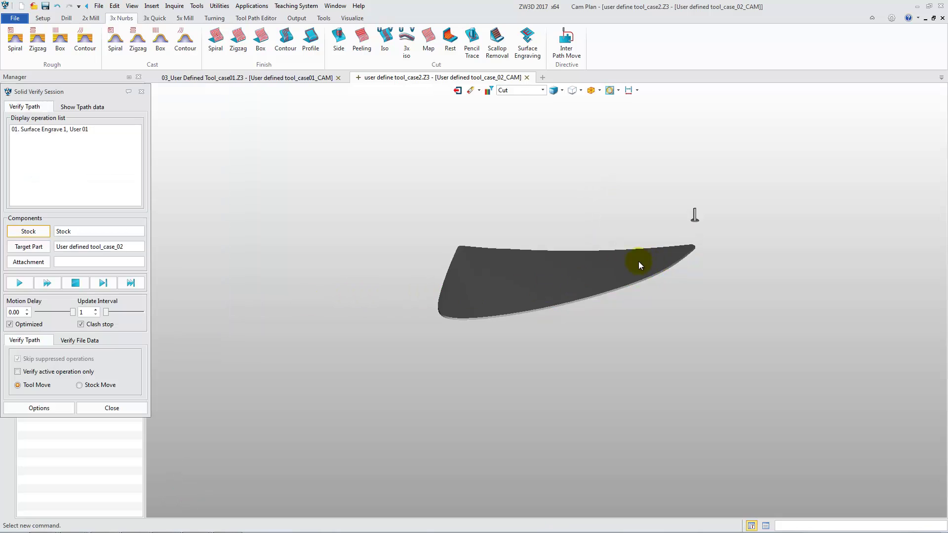
# Step: Play Solid Verify for Surface Engrave 1 with lower motion delay, then examine the engraved edge groove
pyautogui.scroll(4, 638, 262)
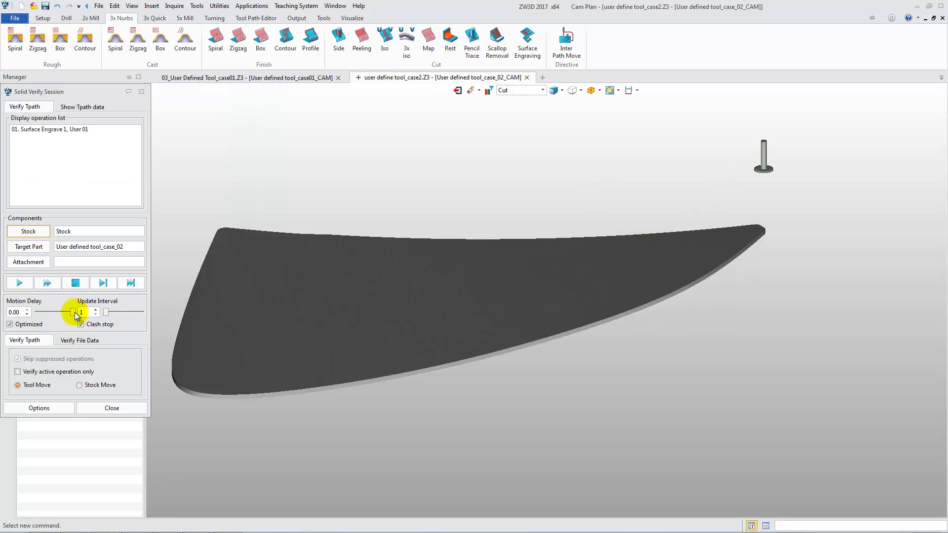
pyautogui.moveTo(75, 314); pyautogui.dragTo(61, 316)
pyautogui.click(27, 285)
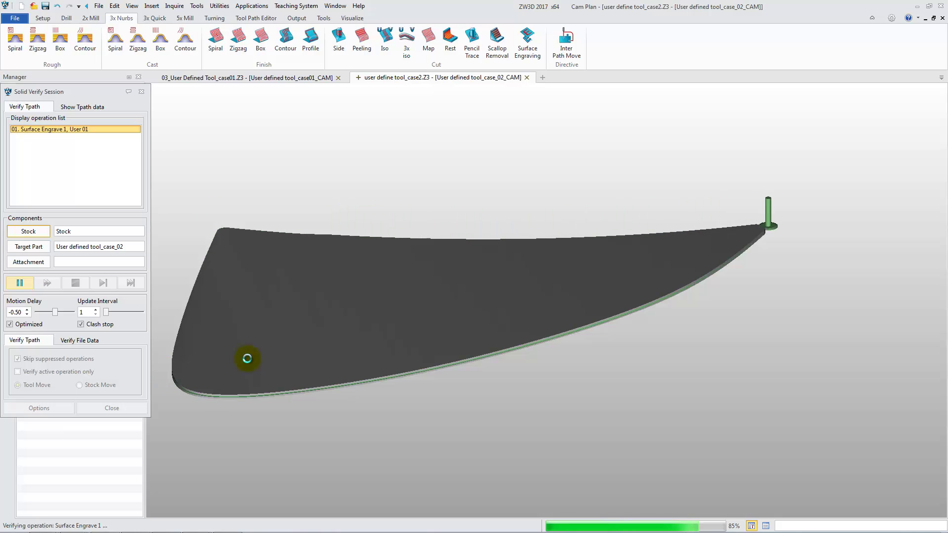
pyautogui.scroll(5, 247, 358)
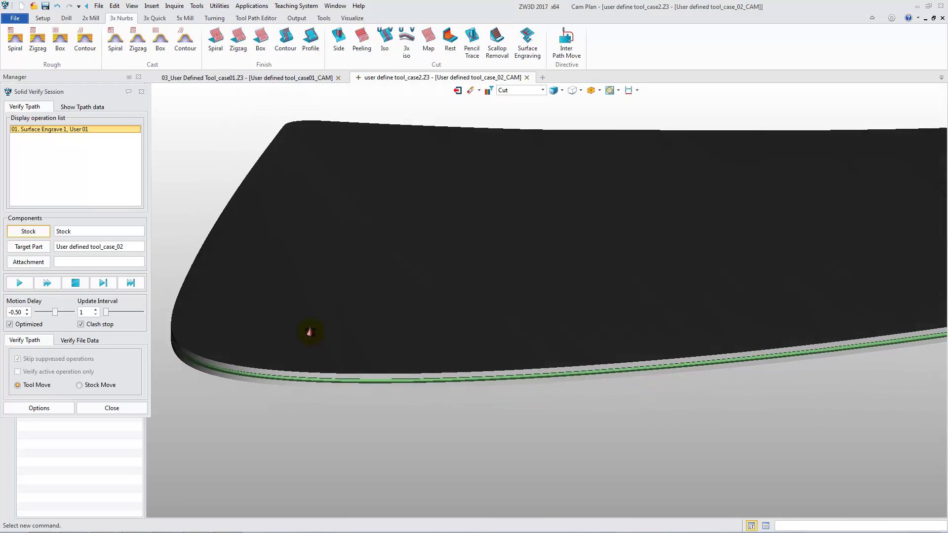
pyautogui.moveTo(310, 332)
pyautogui.mouseDown(button='right')
pyautogui.moveTo(311, 313)
pyautogui.moveTo(314, 326)
pyautogui.moveTo(307, 324)
pyautogui.mouseUp(button='right')
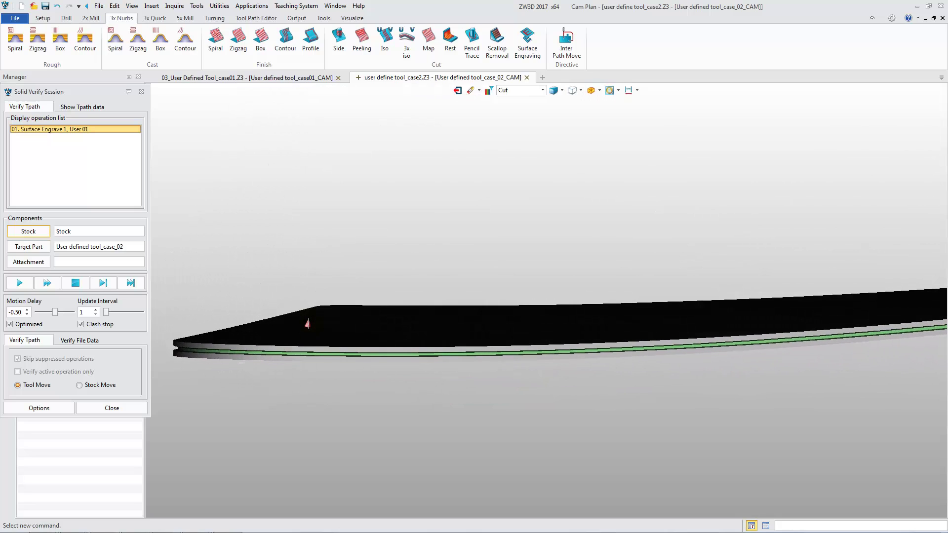
pyautogui.moveTo(309, 327); pyautogui.dragTo(179, 362)
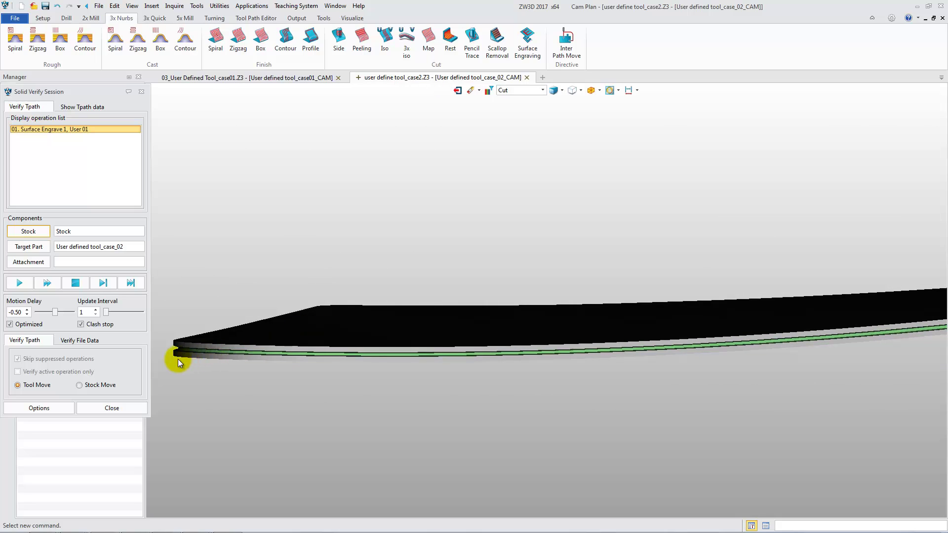